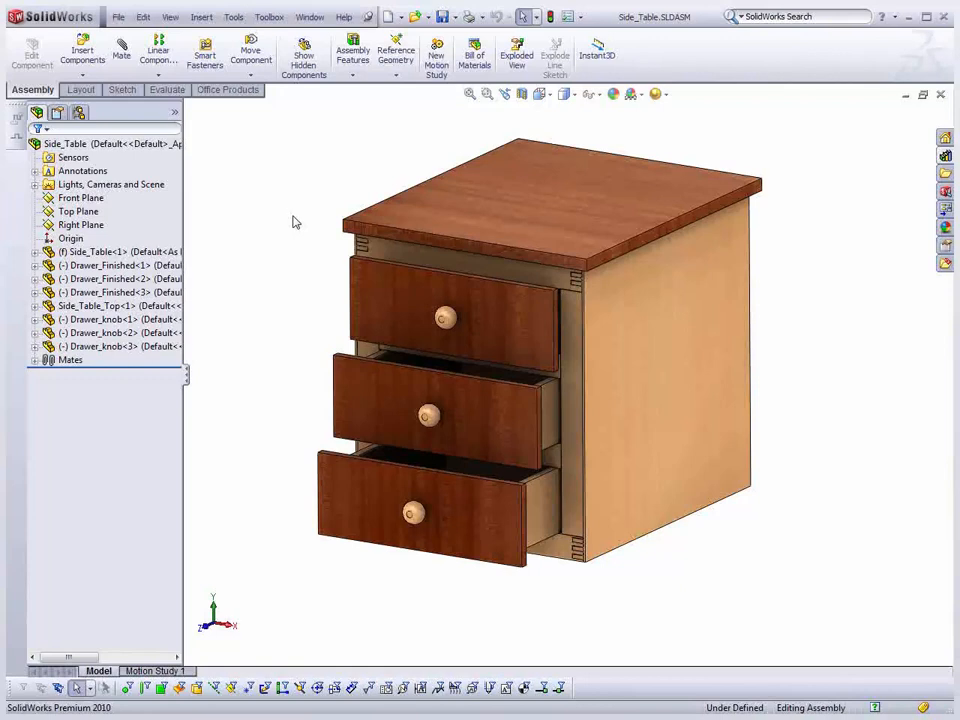
Review the cut list table in the Side_Table drawing and return to the assembly
{"action": "key", "text": "ctrl+Tab"}
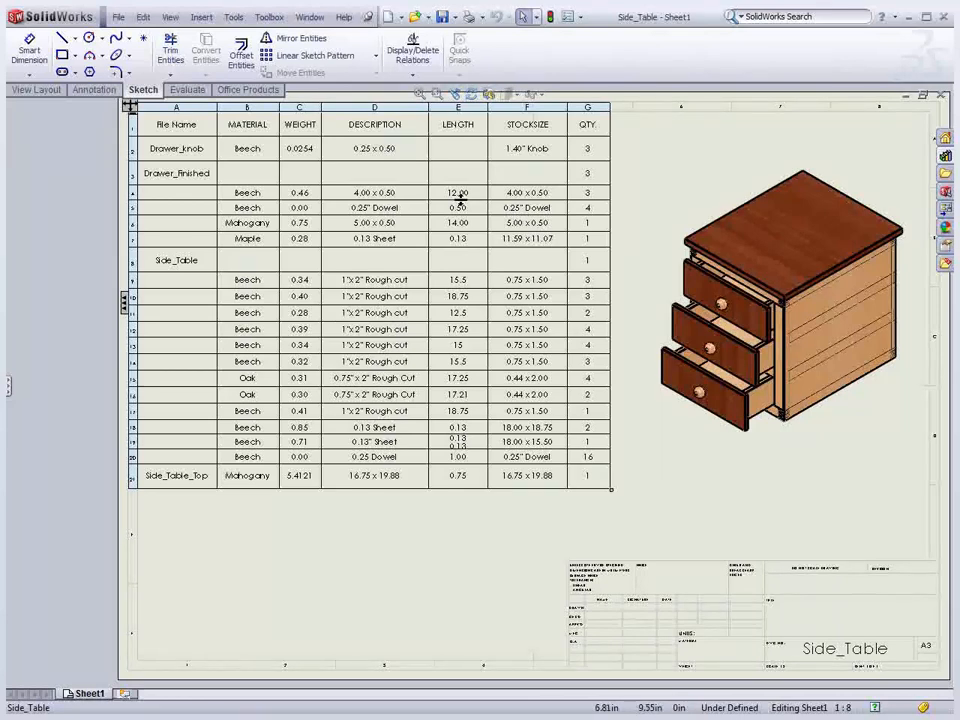
{"action": "left_click", "coordinate": [550, 525]}
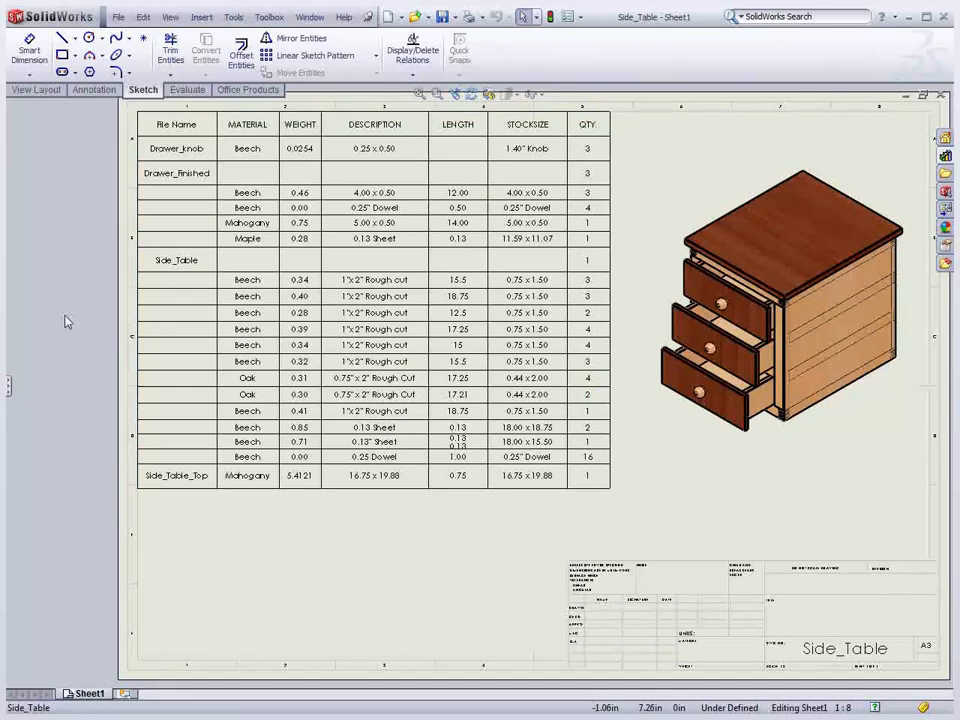
{"action": "key", "text": "ctrl+Tab"}
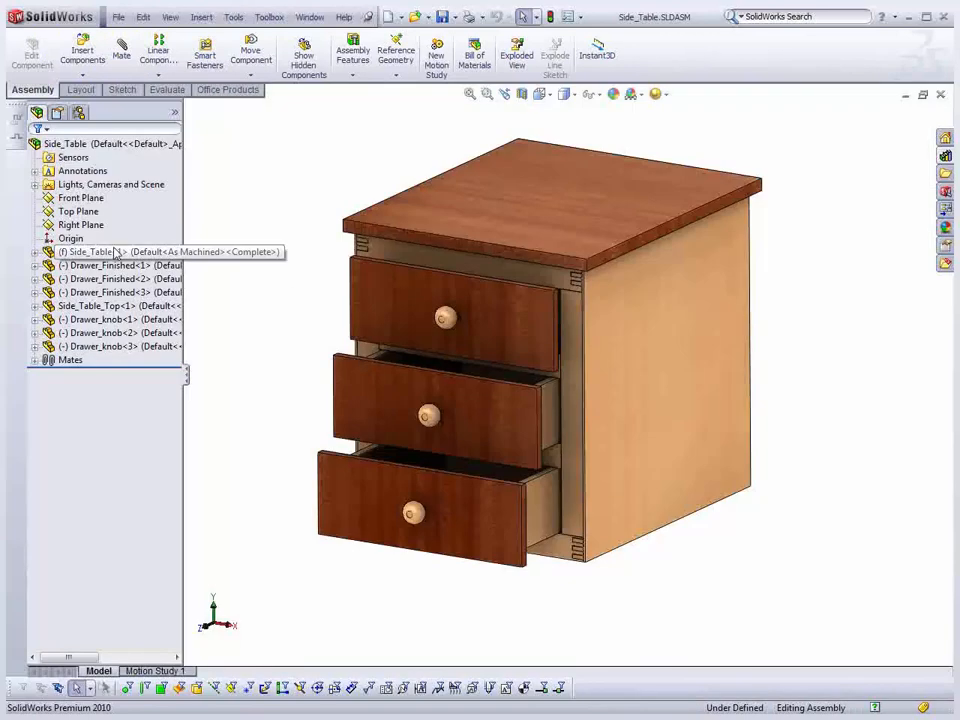
Open the Side_Table frame part from the assembly, examine the joints between its rails and posts, and close the part
{"action": "right_click", "coordinate": [124, 252]}
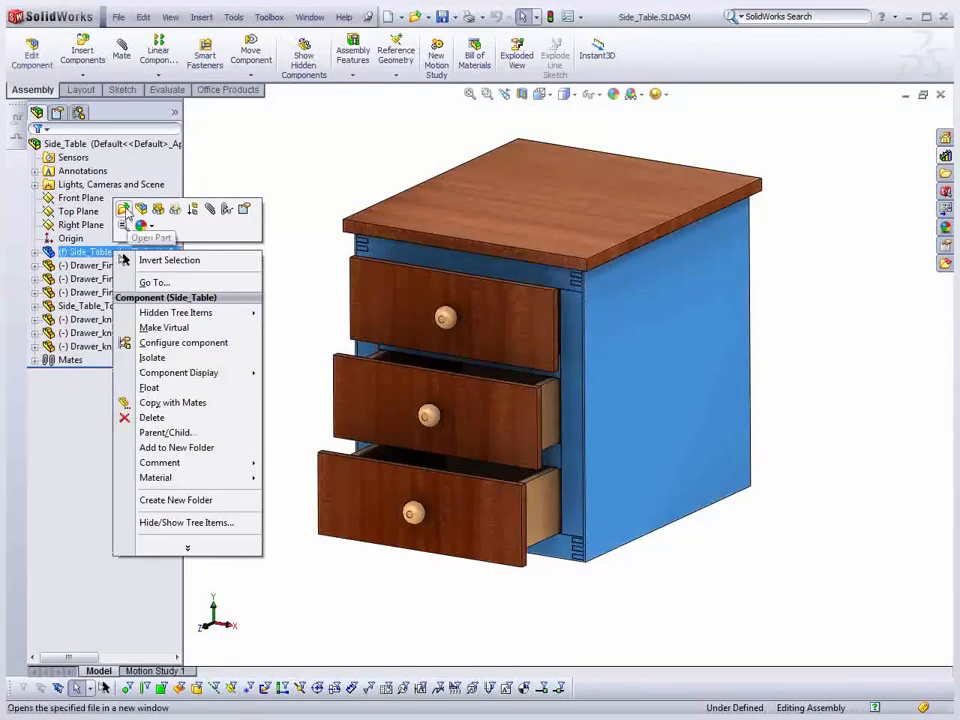
{"action": "left_click", "coordinate": [124, 209]}
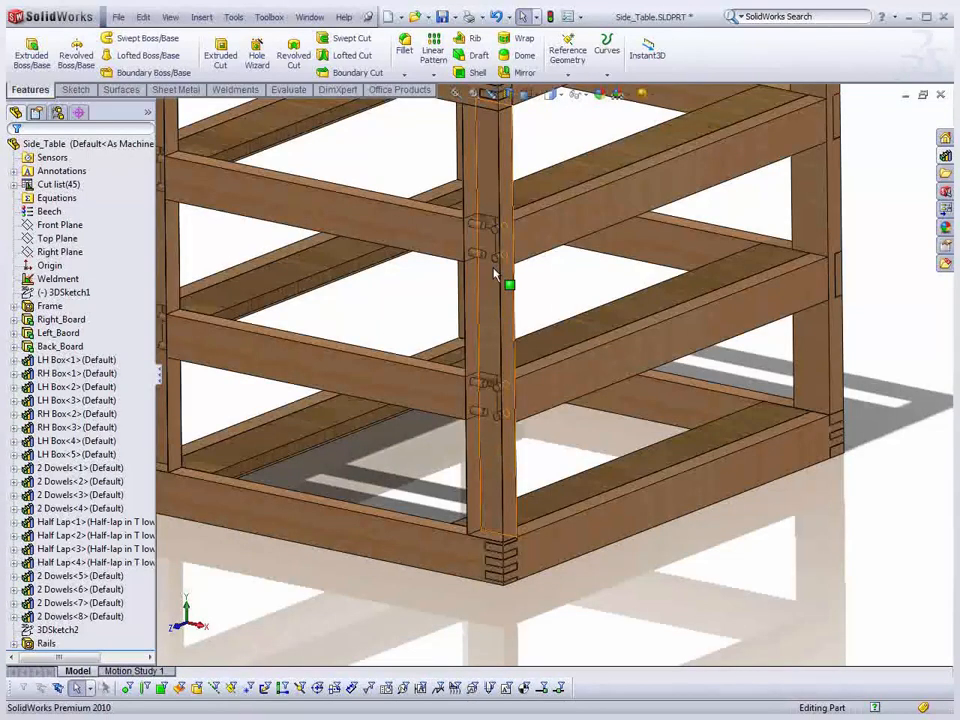
{"action": "scroll", "coordinate": [493, 275], "scroll_direction": "down", "scroll_amount": 5}
{"action": "middle_click", "coordinate": [493, 275]}
{"action": "middle_click_drag", "start_coordinate": [493, 275], "coordinate": [505, 300]}
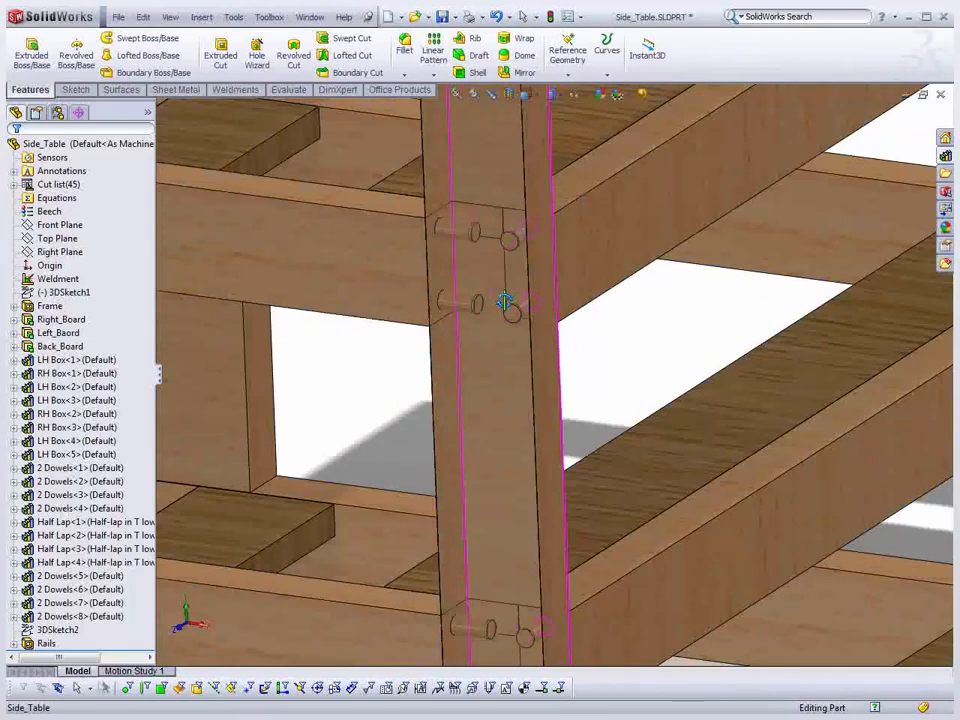
{"action": "key", "text": "f"}
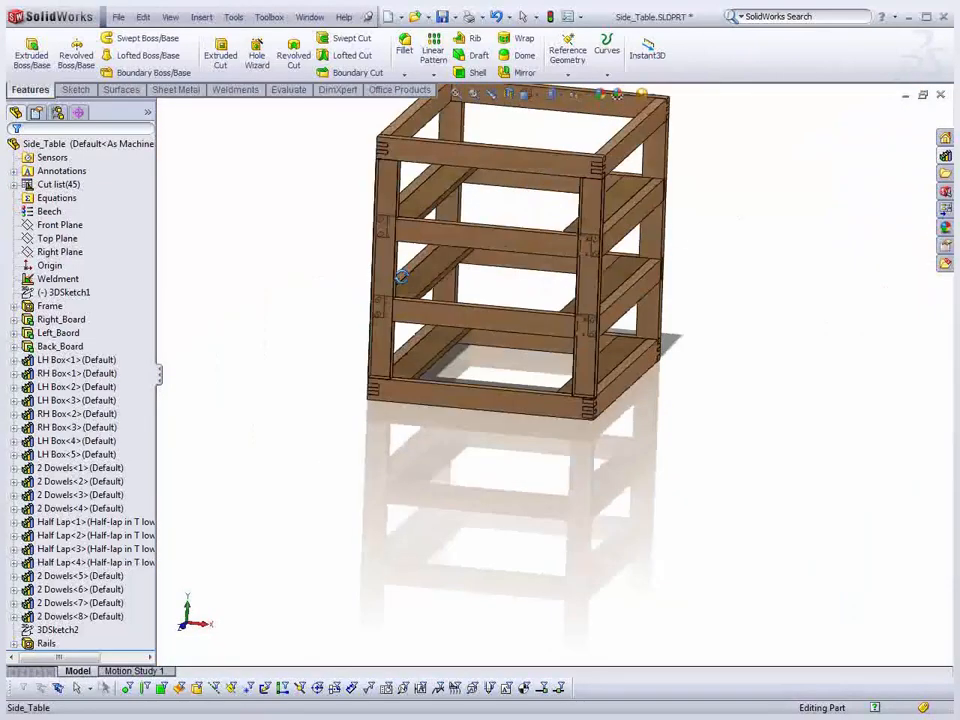
{"action": "middle_click_drag", "start_coordinate": [401, 277], "coordinate": [482, 304]}
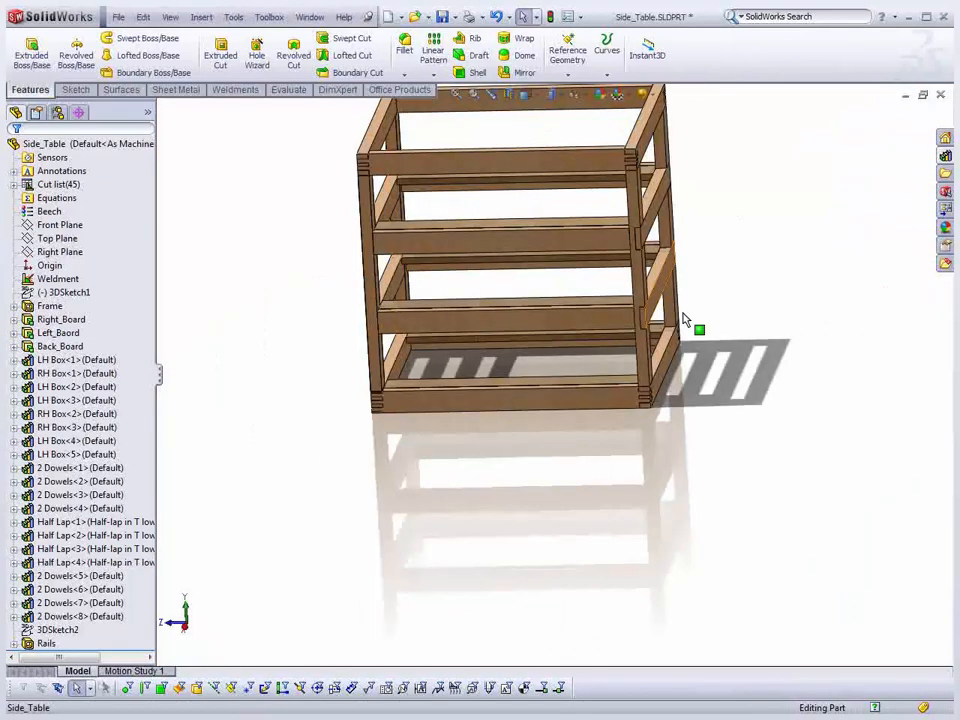
{"action": "scroll", "coordinate": [686, 324], "scroll_direction": "down", "scroll_amount": 5}
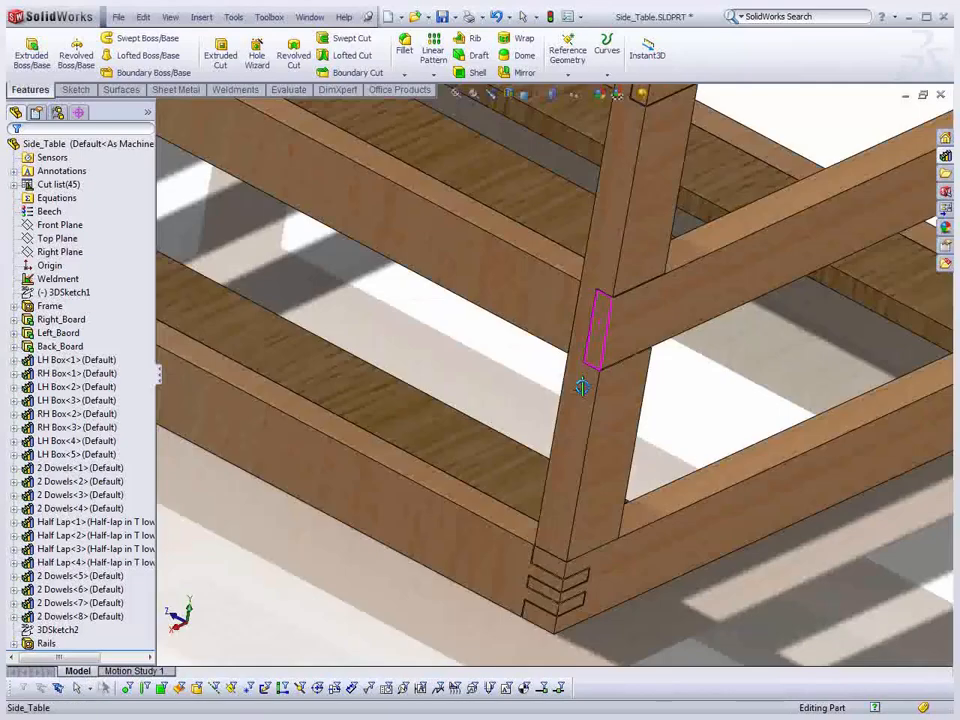
{"action": "middle_click_drag", "start_coordinate": [524, 318], "coordinate": [671, 290]}
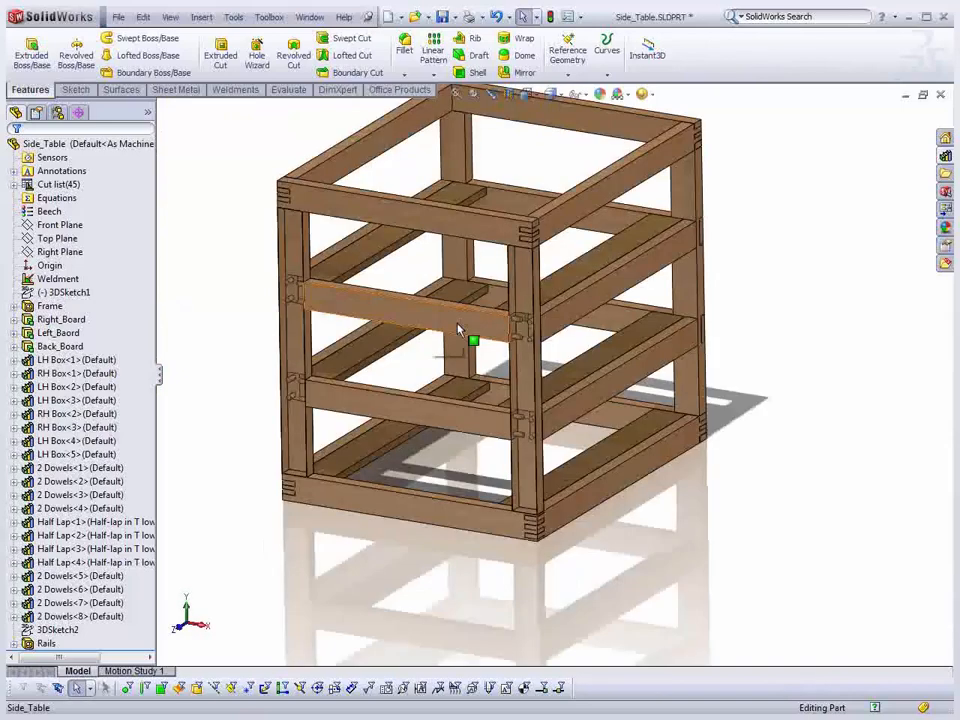
{"action": "left_click", "coordinate": [118, 17]}
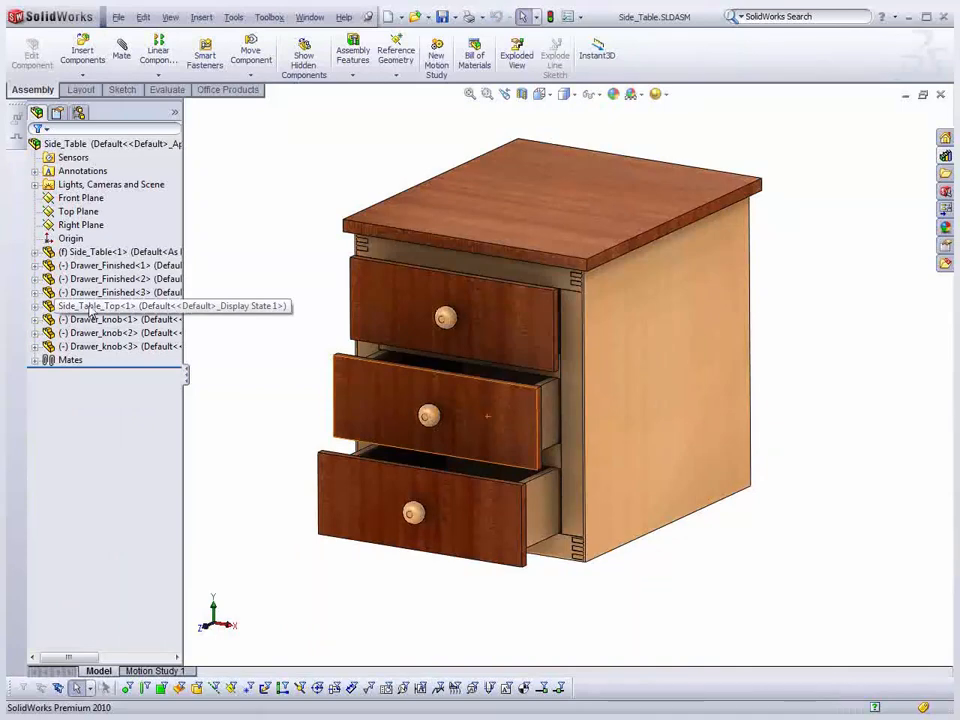
Open the Drawer_Finished part from the assembly and inspect the drawer's underside and corner joints
{"action": "right_click", "coordinate": [86, 268]}
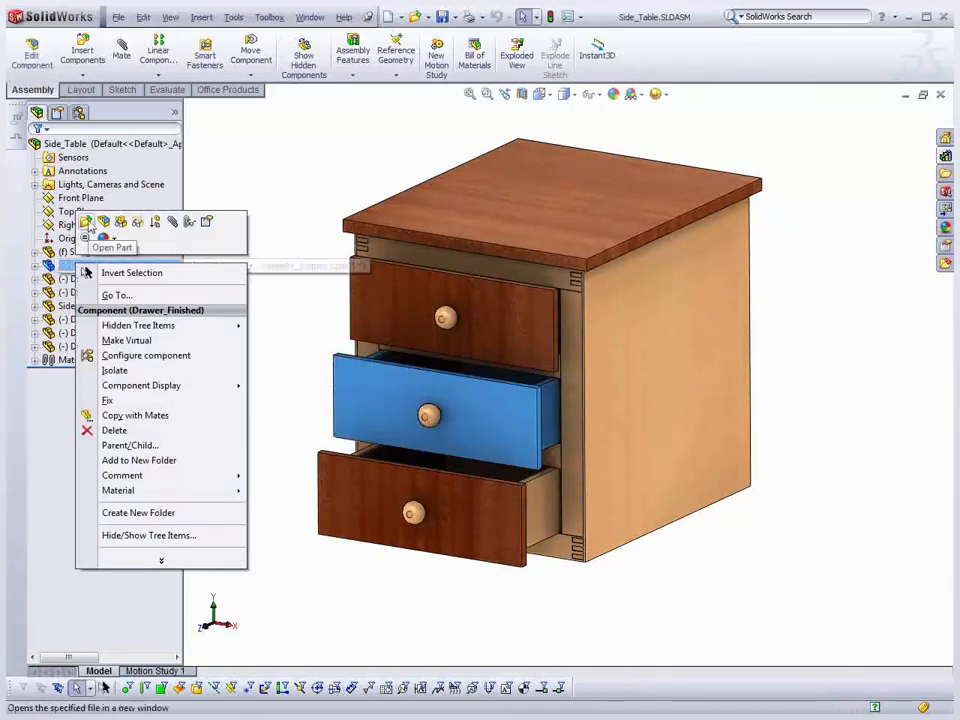
{"action": "left_click", "coordinate": [86, 222]}
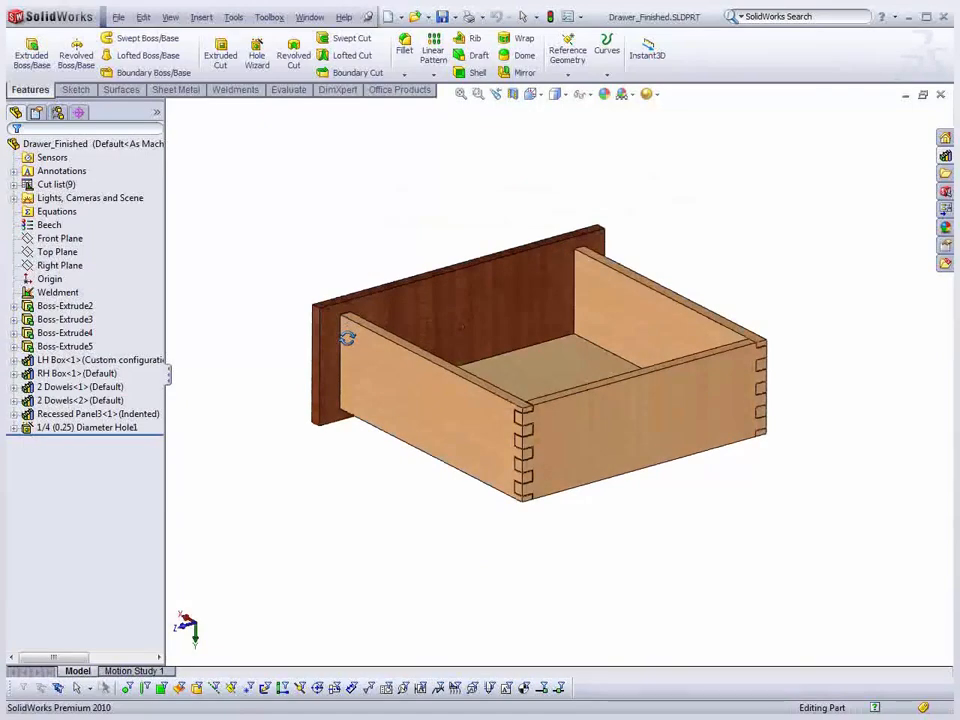
{"action": "middle_click_drag", "start_coordinate": [346, 338], "coordinate": [504, 285]}
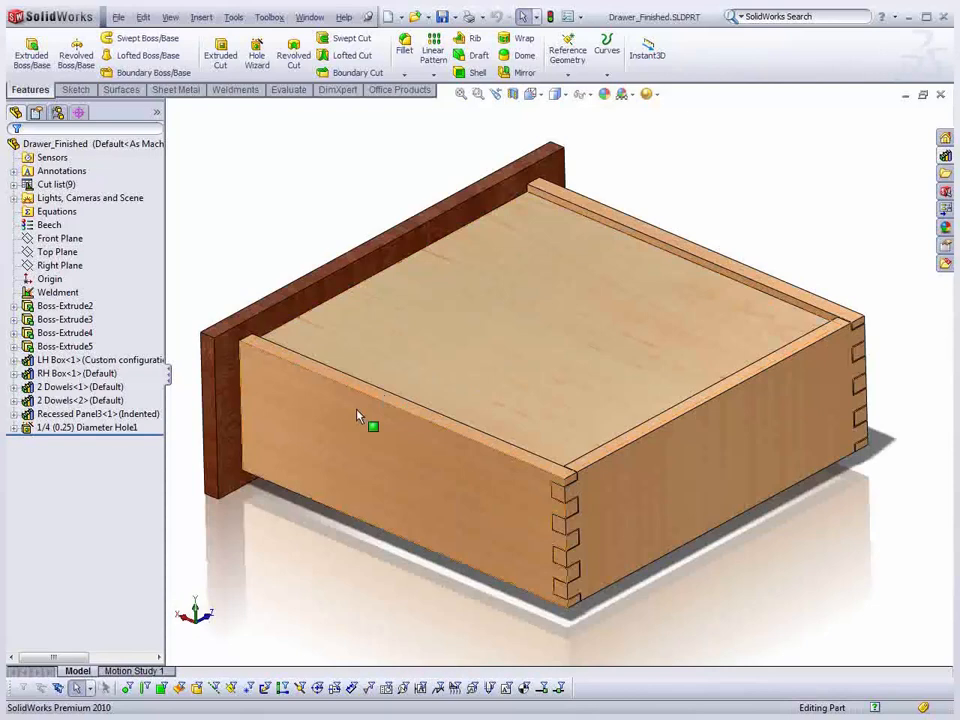
Delete the Recessed Panel3 feature together with its dependent items from the drawer
{"action": "left_click", "coordinate": [64, 414]}
{"action": "key", "text": "Delete"}
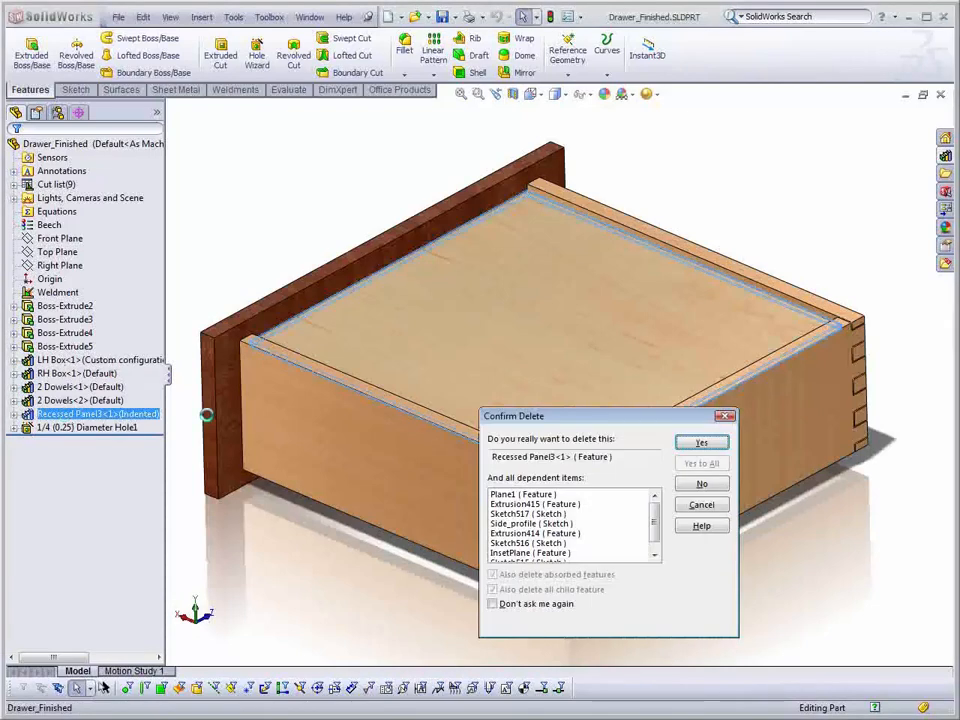
{"action": "key", "text": "Return"}
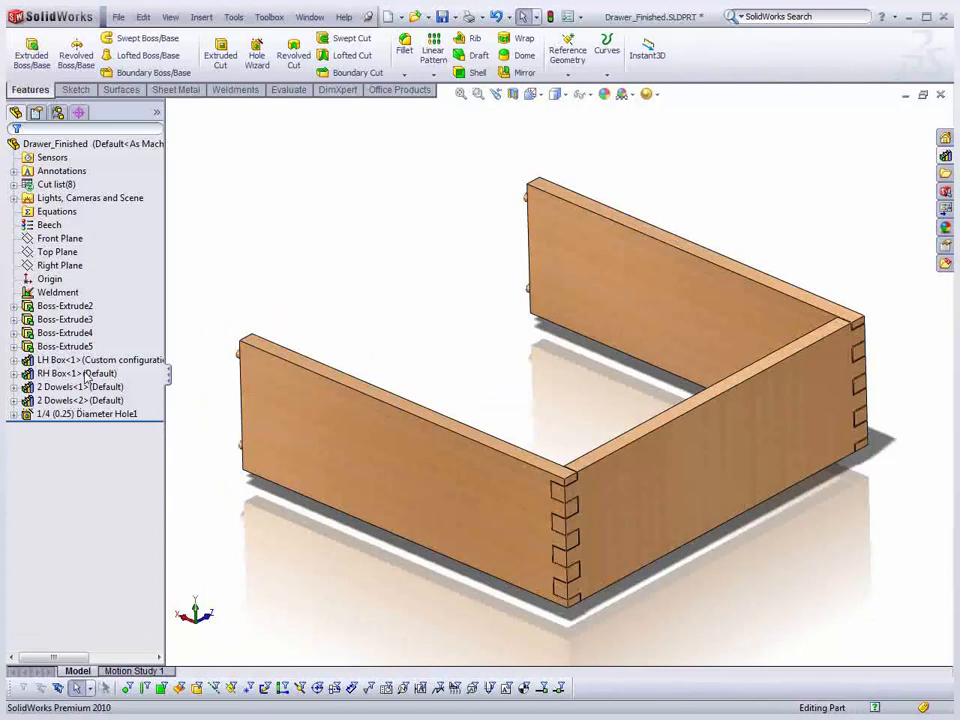
Show the hidden mahogany drawer front body found under Cut-List-Item5
{"action": "left_click", "coordinate": [14, 184]}
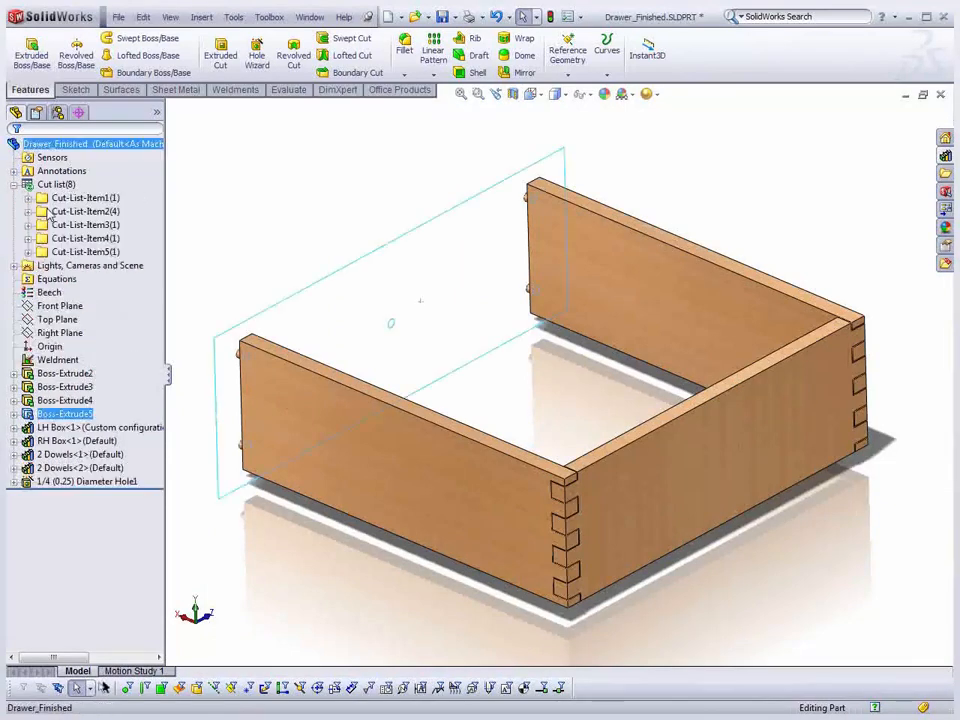
{"action": "left_click", "coordinate": [42, 251]}
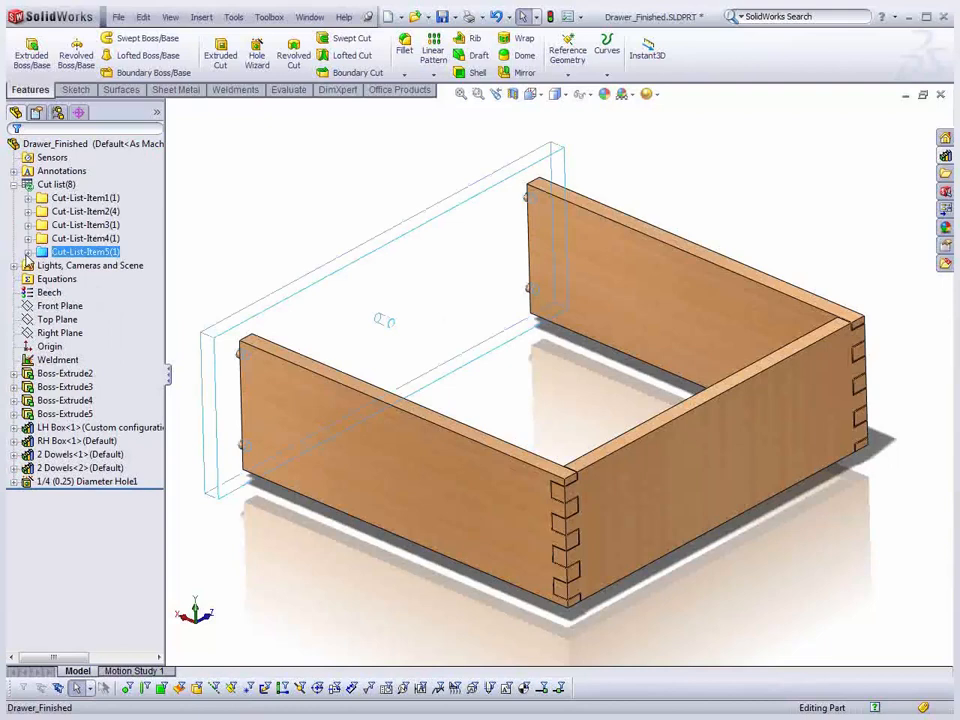
{"action": "left_click", "coordinate": [28, 252]}
{"action": "left_click", "coordinate": [100, 265]}
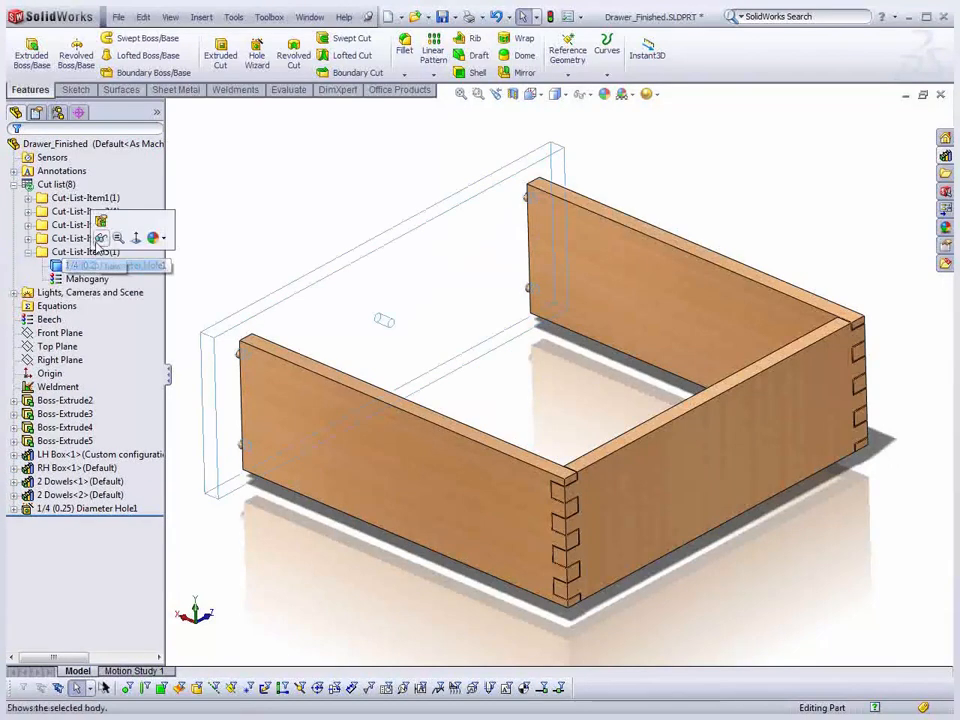
{"action": "left_click", "coordinate": [100, 238]}
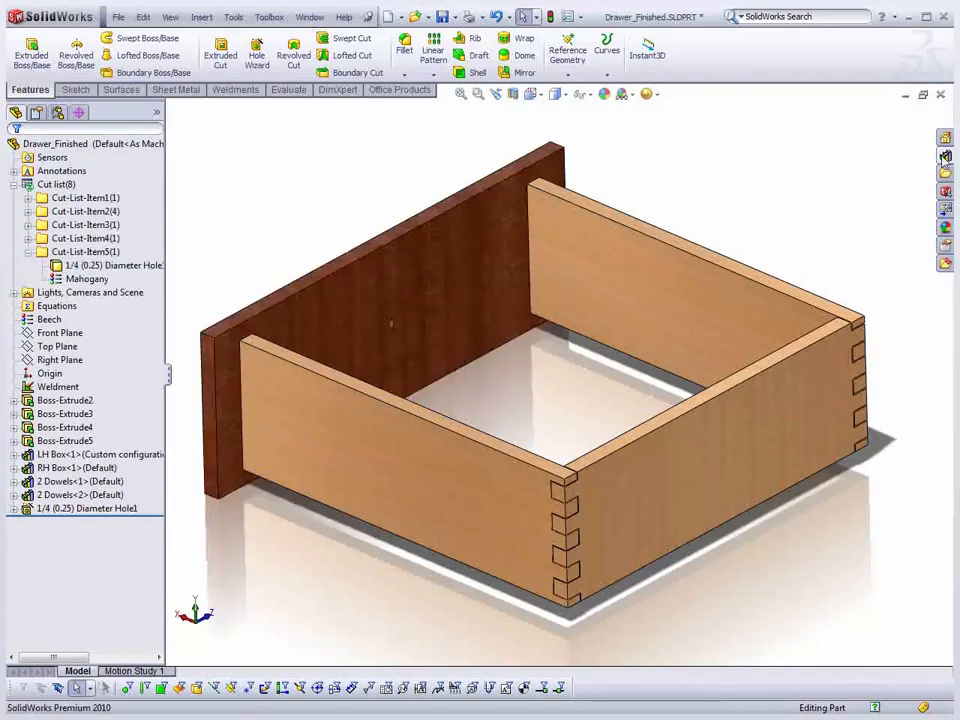
Insert the Recessed Panel library feature into the drawer using the Indented configuration
{"action": "left_click", "coordinate": [944, 155]}
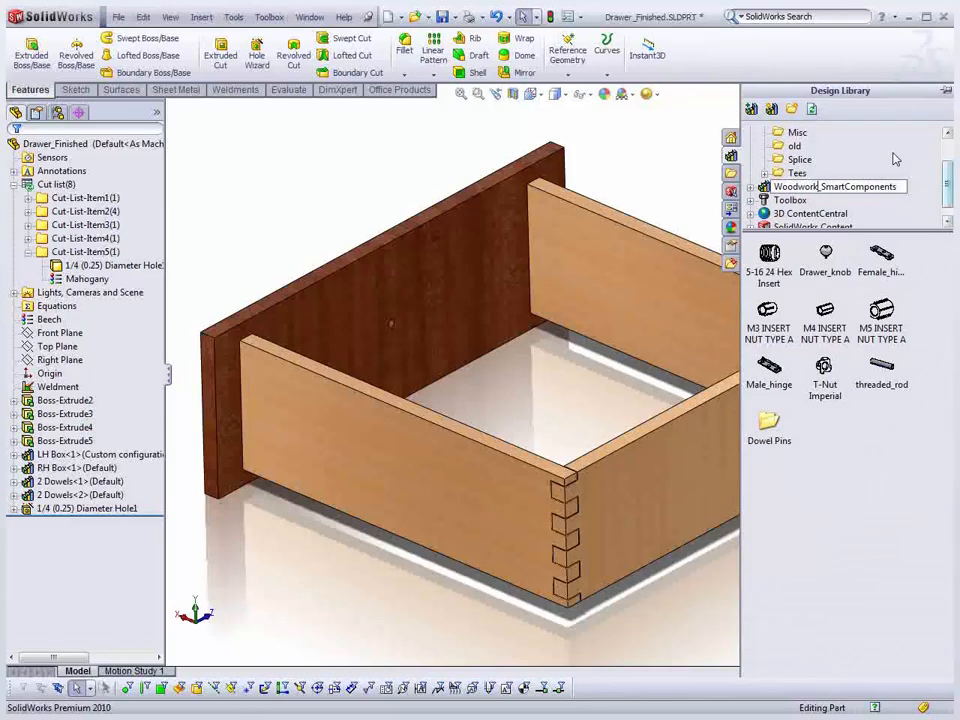
{"action": "left_click", "coordinate": [767, 330]}
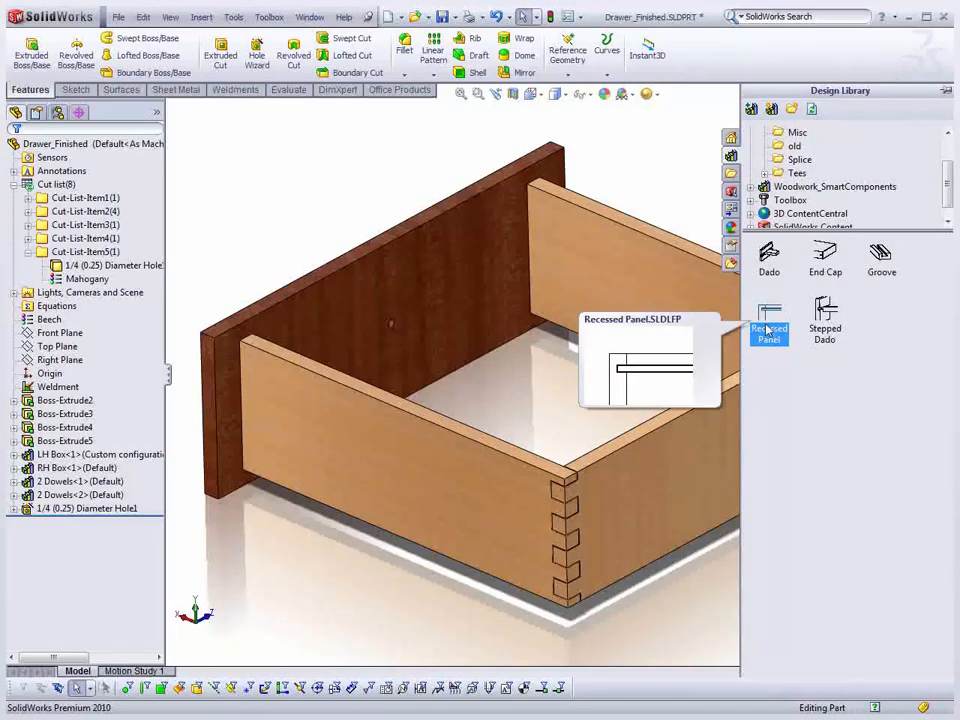
{"action": "left_click_drag", "start_coordinate": [767, 330], "coordinate": [529, 403]}
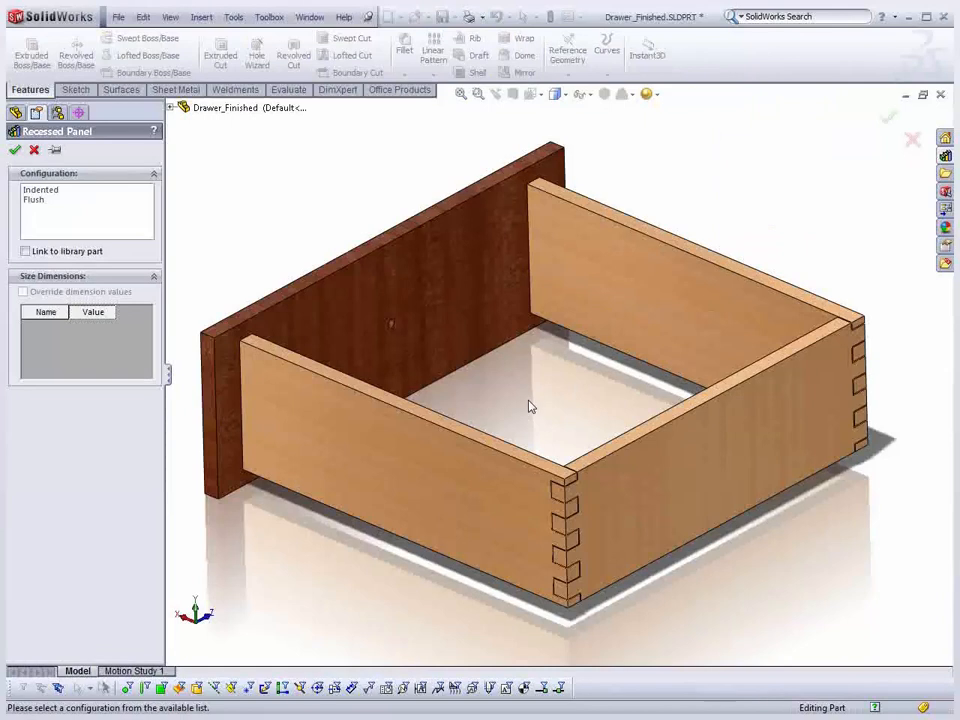
{"action": "left_click", "coordinate": [38, 189]}
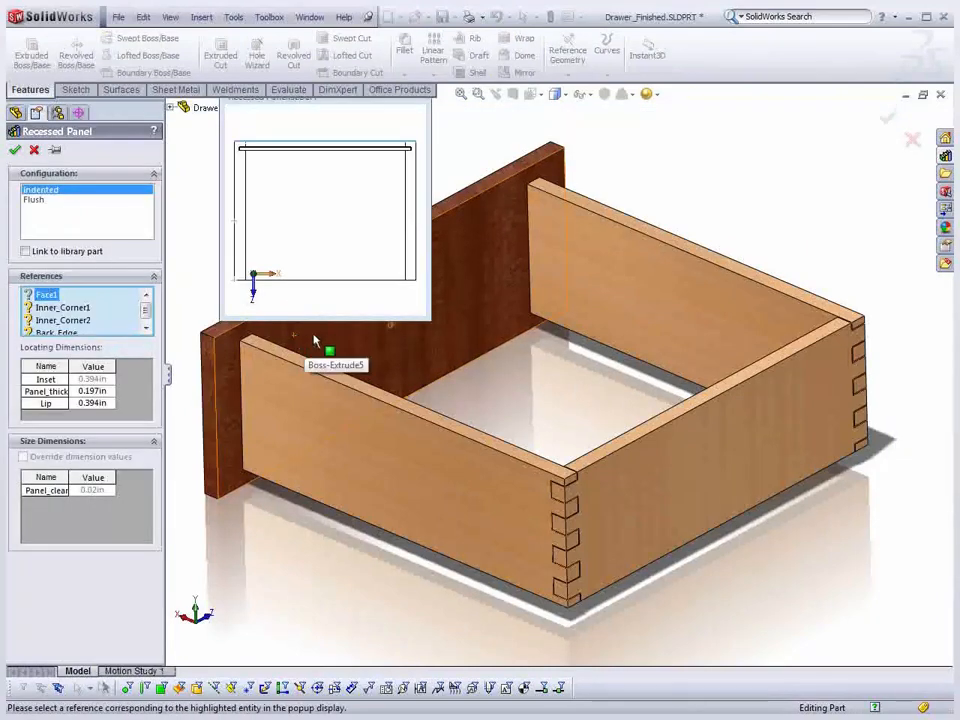
Assign the recessed panel's references: the side board's narrow edge face, the two diagonally opposite inner corners and the back edge
{"action": "left_click", "coordinate": [287, 214]}
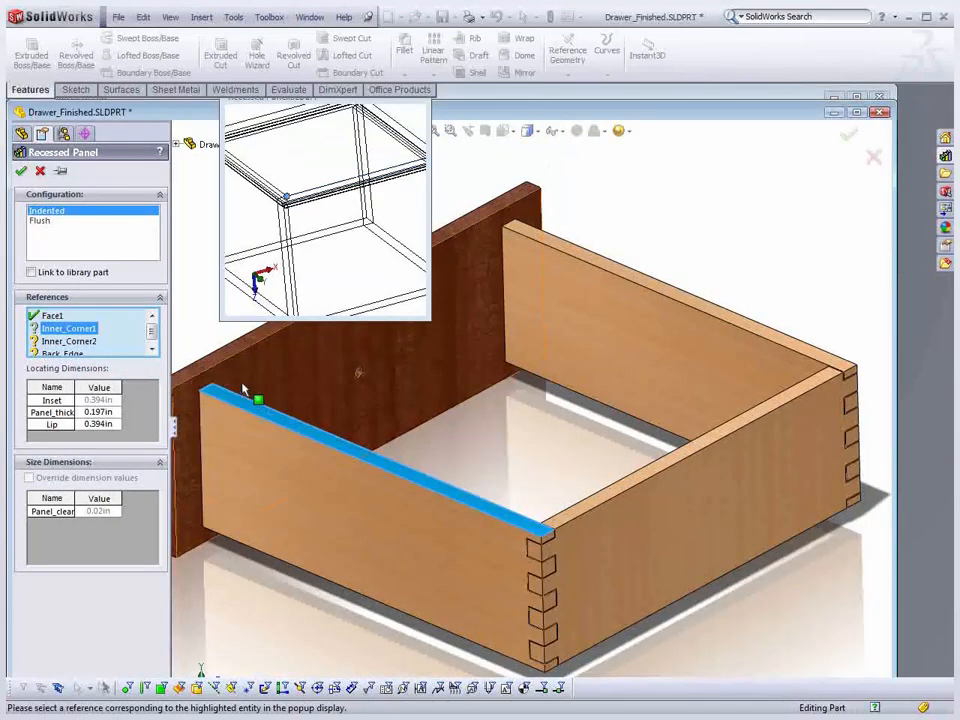
{"action": "left_click", "coordinate": [213, 388]}
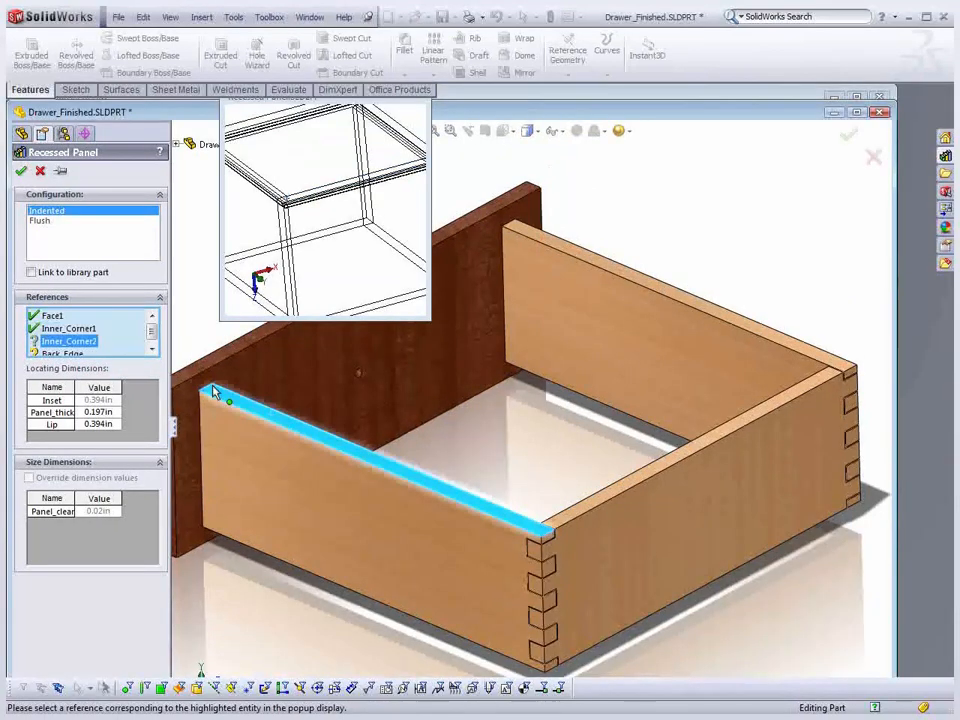
{"action": "left_click", "coordinate": [796, 353]}
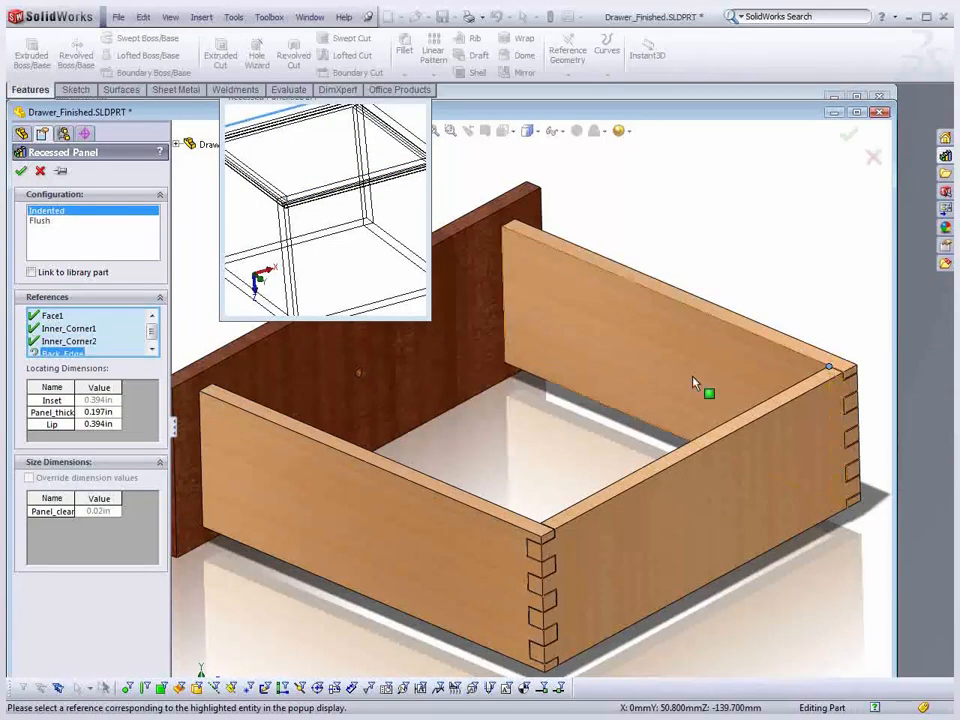
{"action": "left_click", "coordinate": [804, 346]}
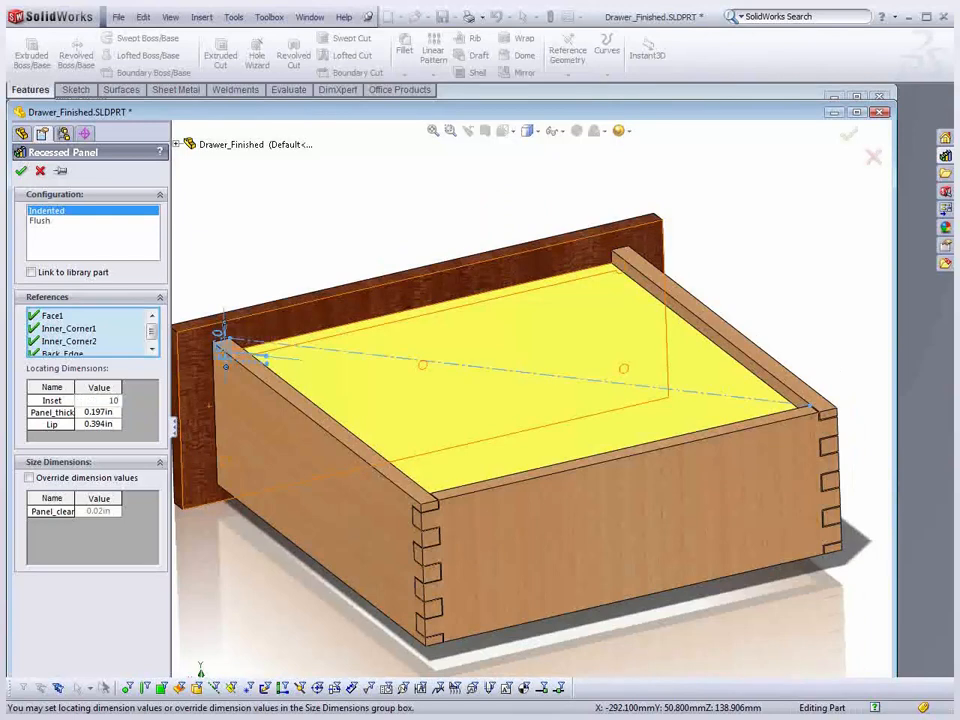
Set the recessed panel's thickness to 0.125 in and its lip to 1/8 in, and finish the feature
{"action": "left_click", "coordinate": [98, 411]}
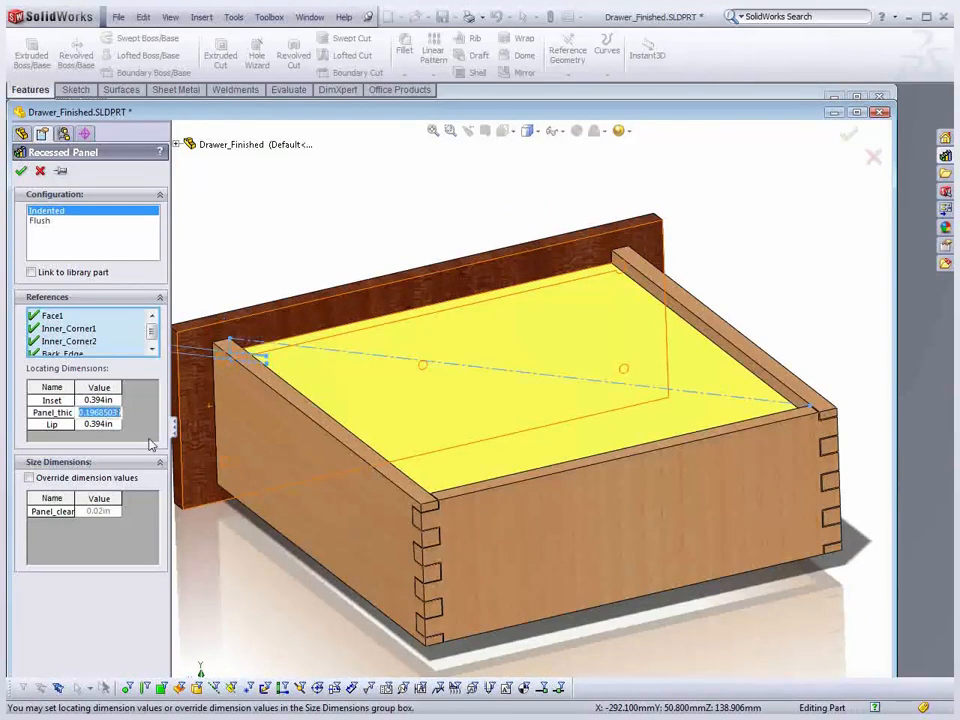
{"action": "type", "text": "0.125"}
{"action": "key", "text": "Return"}
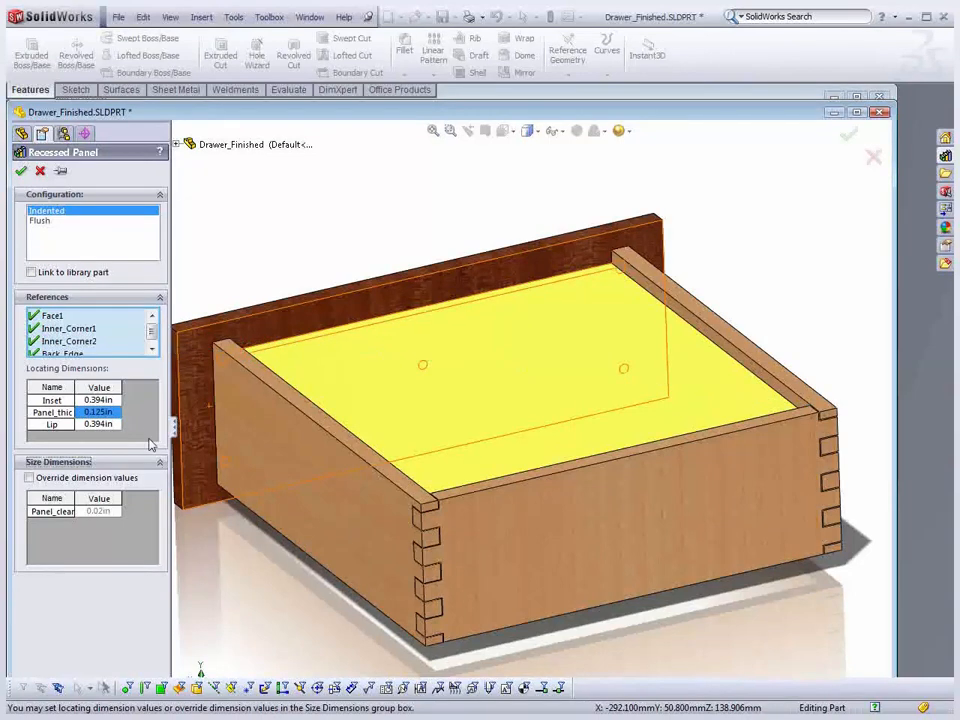
{"action": "left_click", "coordinate": [99, 424]}
{"action": "type", "text": "1/8"}
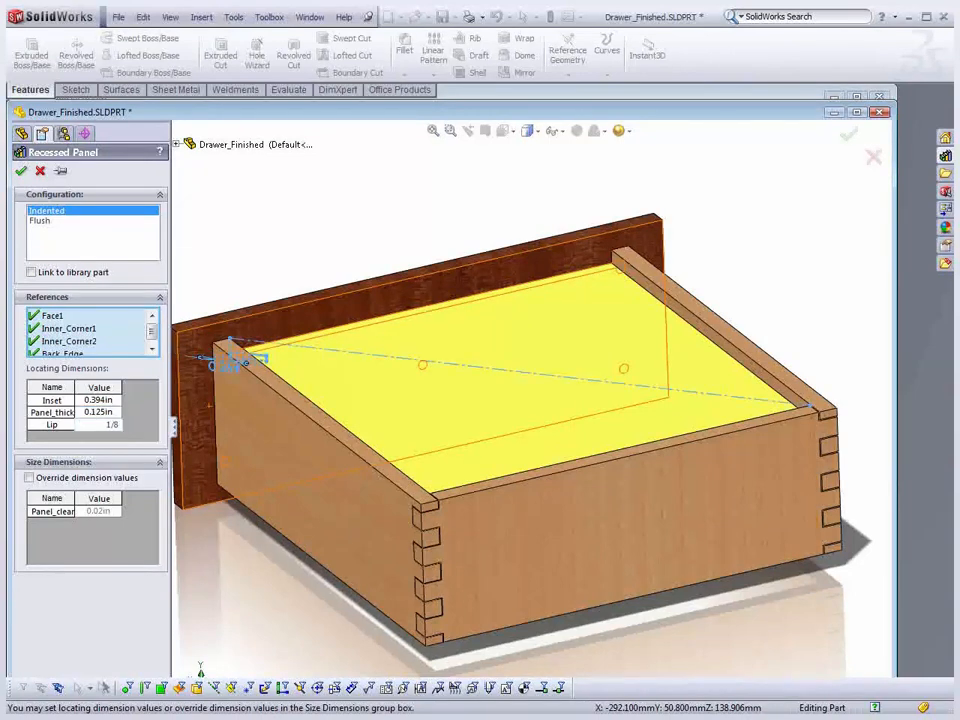
{"action": "key", "text": "Return"}
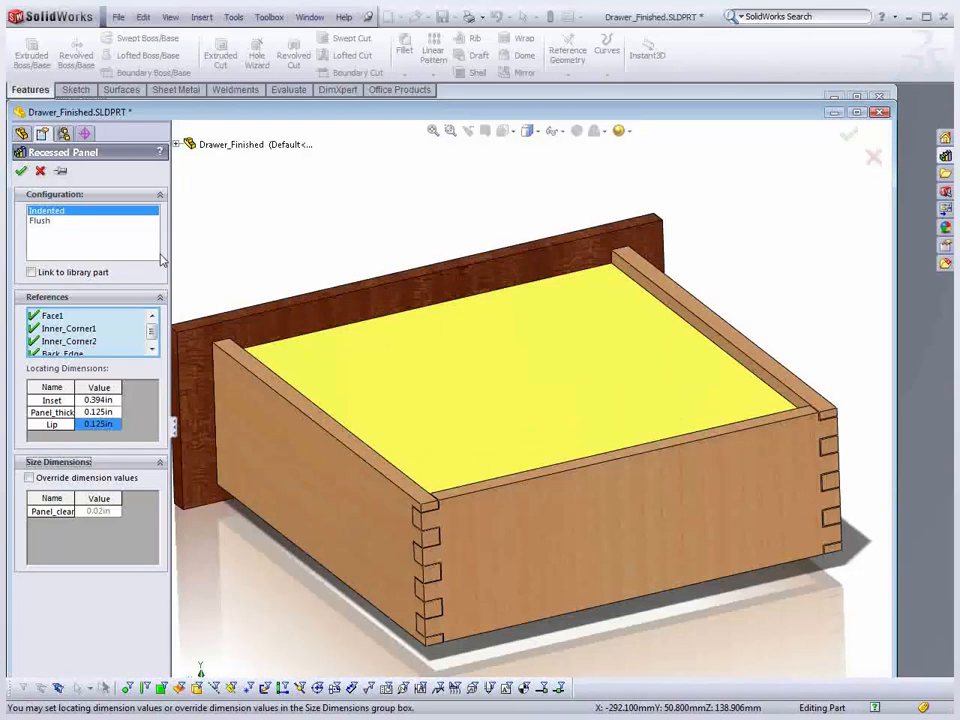
{"action": "left_click", "coordinate": [21, 172]}
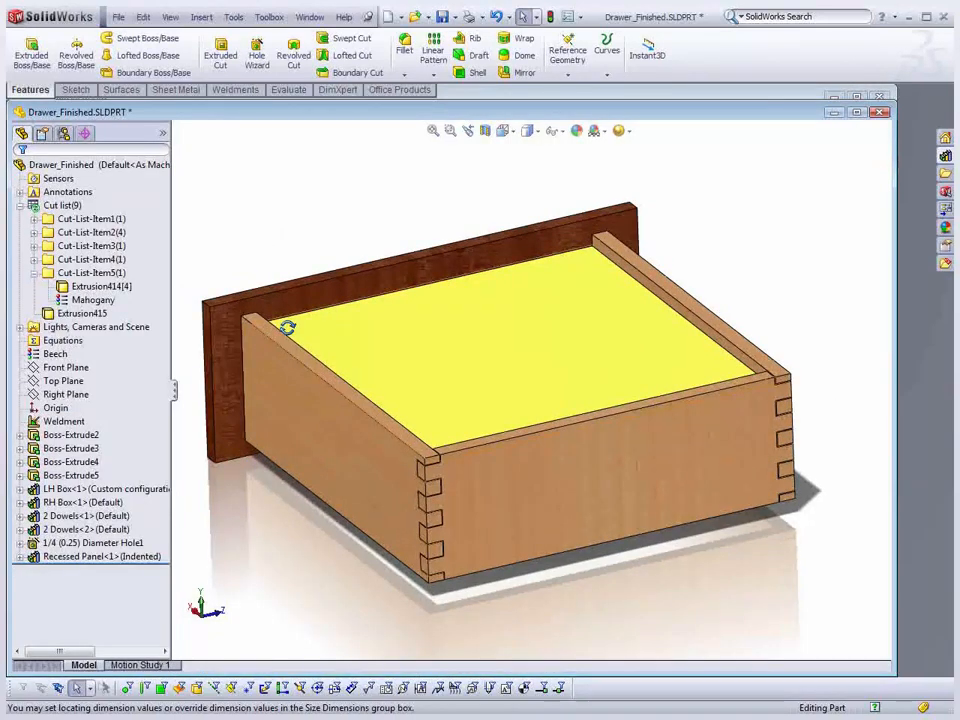
Section the drawer parallel to its back board, offset about -2.43 in, and inspect how the bottom panel fits into the side board
{"action": "left_click", "coordinate": [701, 477]}
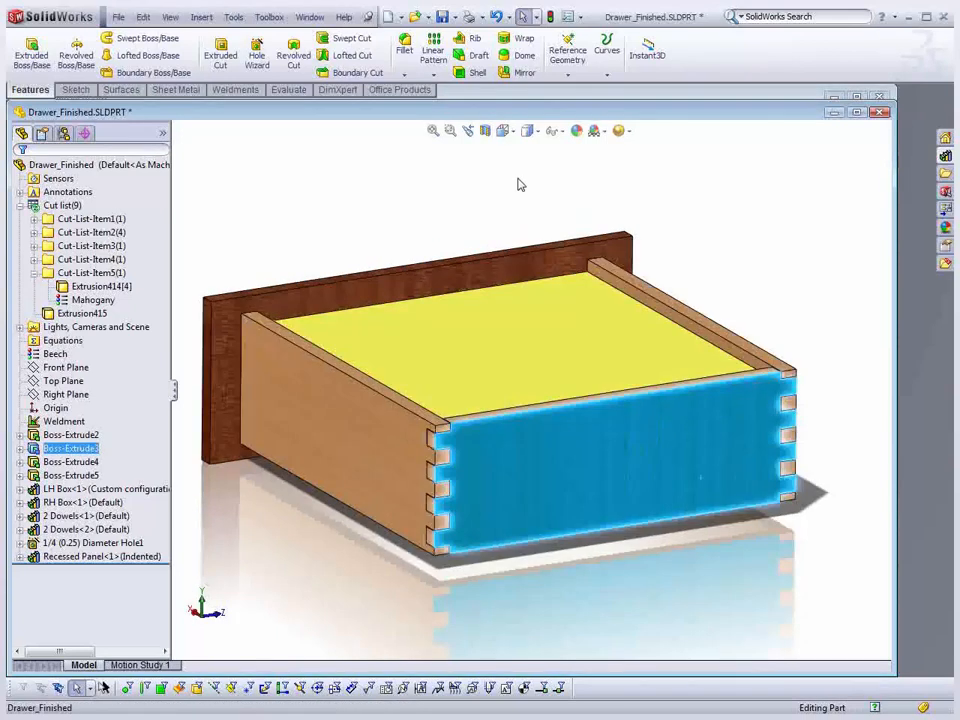
{"action": "left_click", "coordinate": [488, 138]}
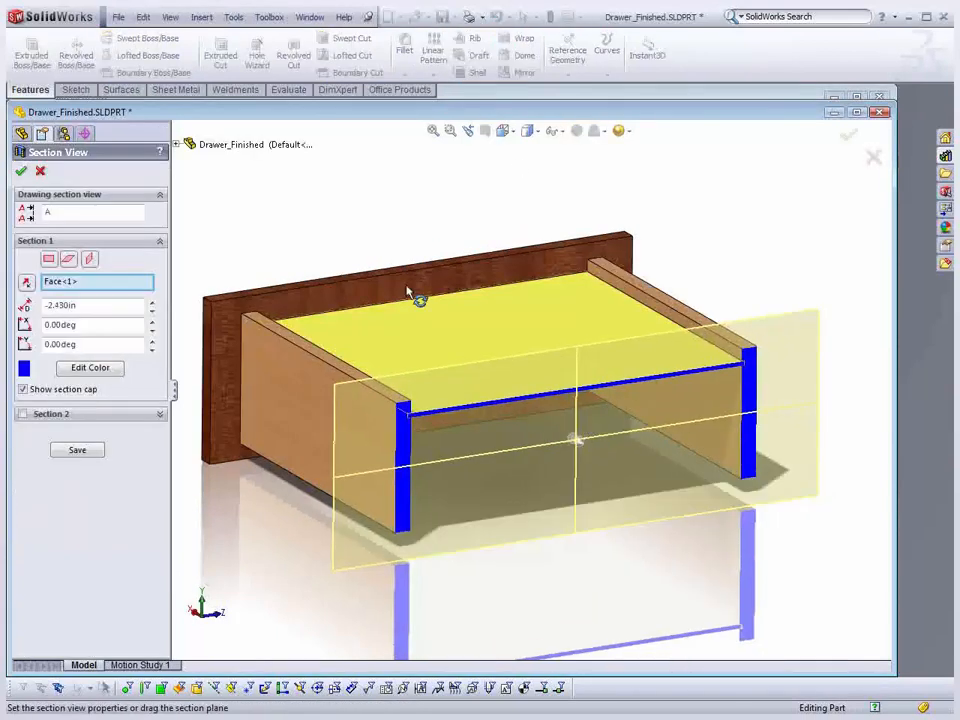
{"action": "left_click", "coordinate": [22, 172]}
{"action": "scroll", "coordinate": [384, 392], "scroll_direction": "down", "scroll_amount": 10}
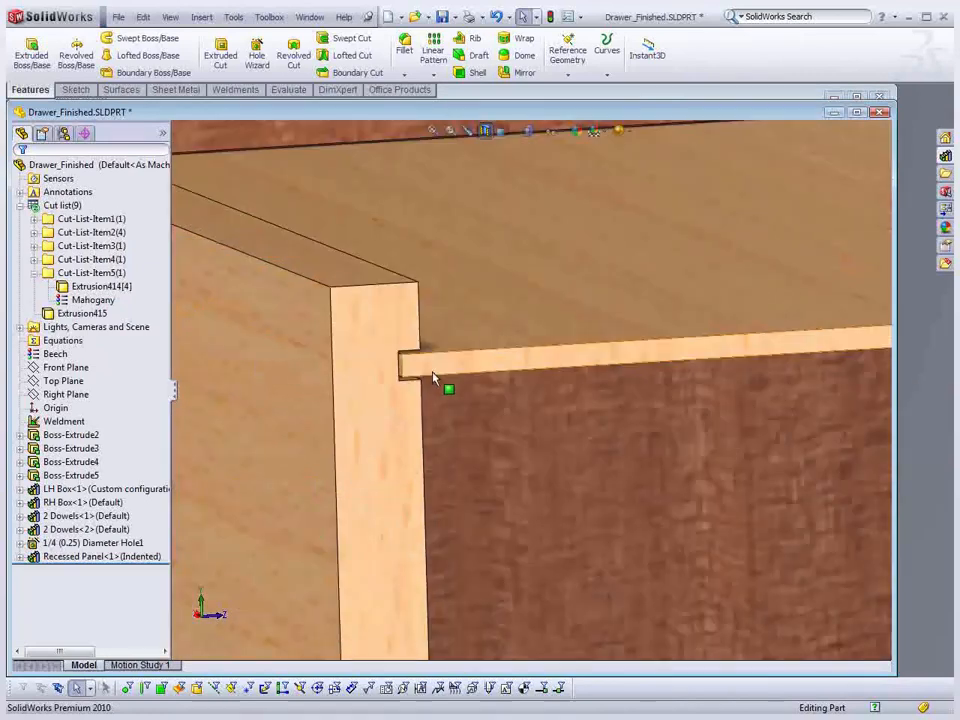
{"action": "scroll", "coordinate": [433, 377], "scroll_direction": "up", "scroll_amount": 10}
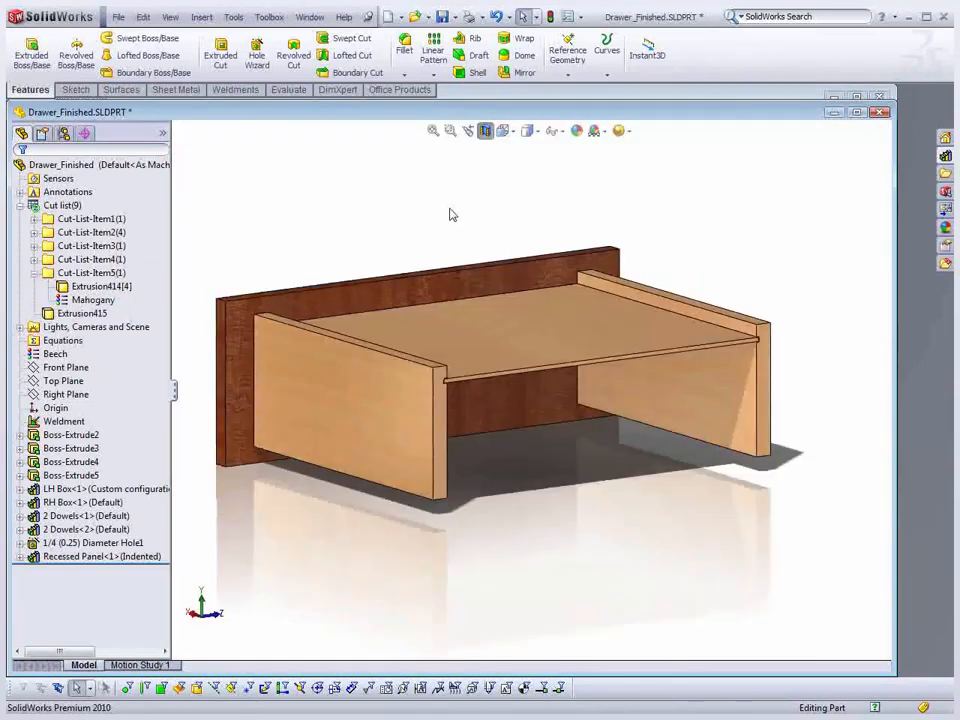
{"action": "middle_click_drag", "start_coordinate": [450, 215], "coordinate": [499, 550]}
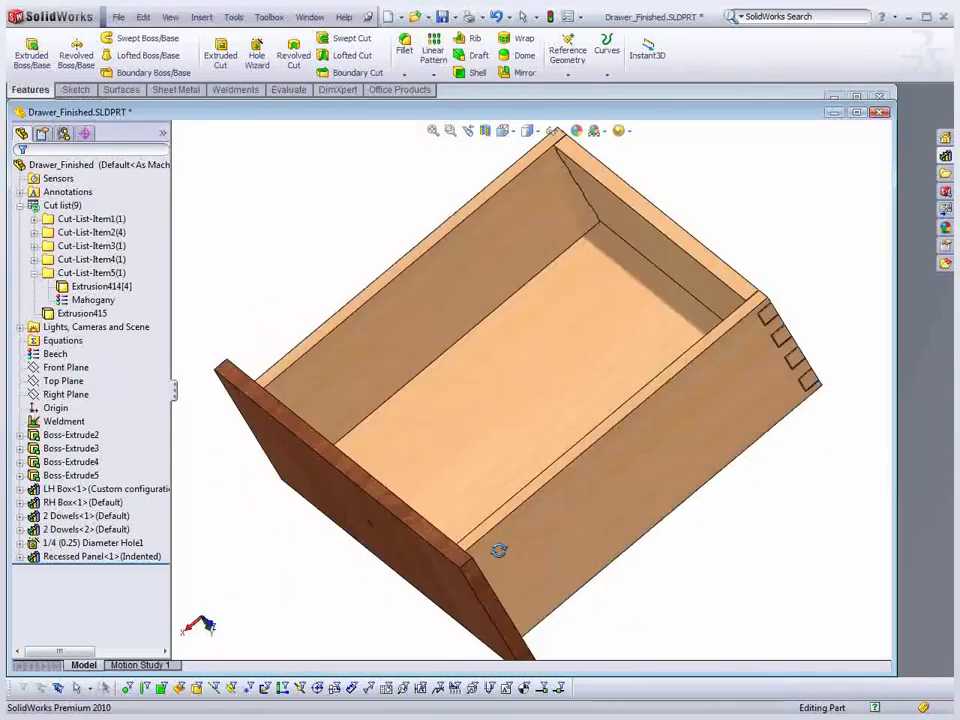
Inspect the whole drawer in the Hidden Lines Visible display style and close the Drawer_Finished part
{"action": "left_click", "coordinate": [532, 134]}
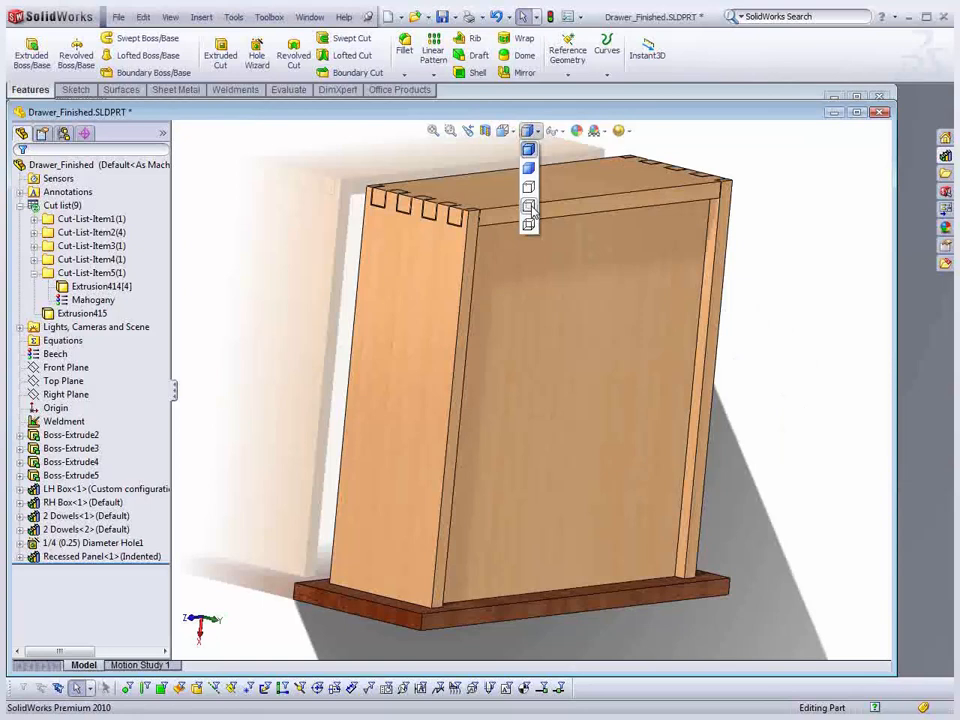
{"action": "left_click", "coordinate": [531, 208]}
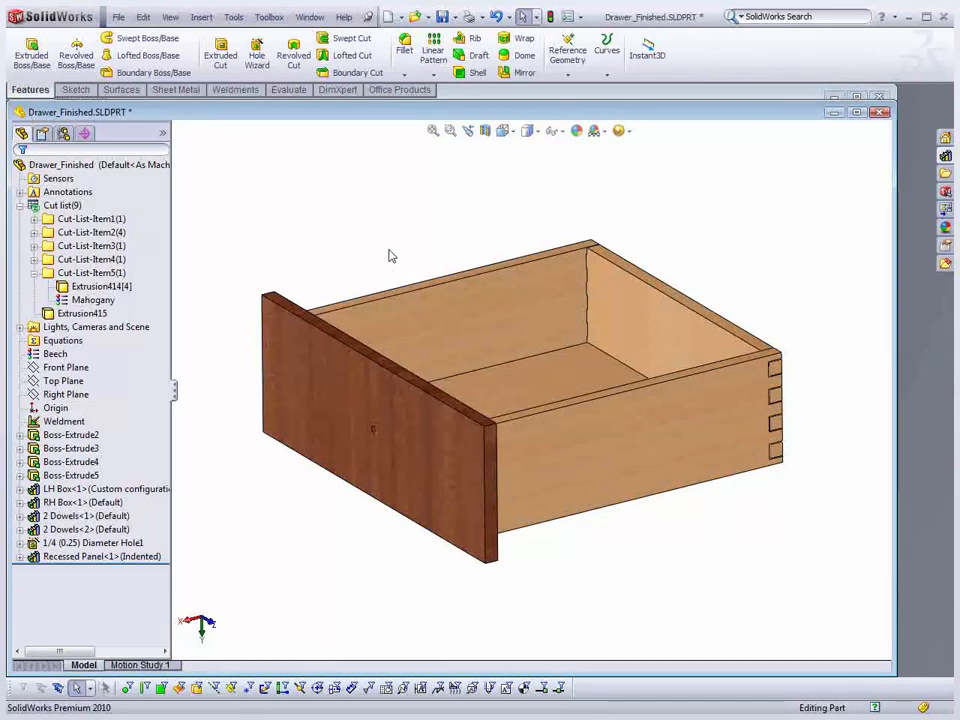
{"action": "key", "text": "ctrl+w"}
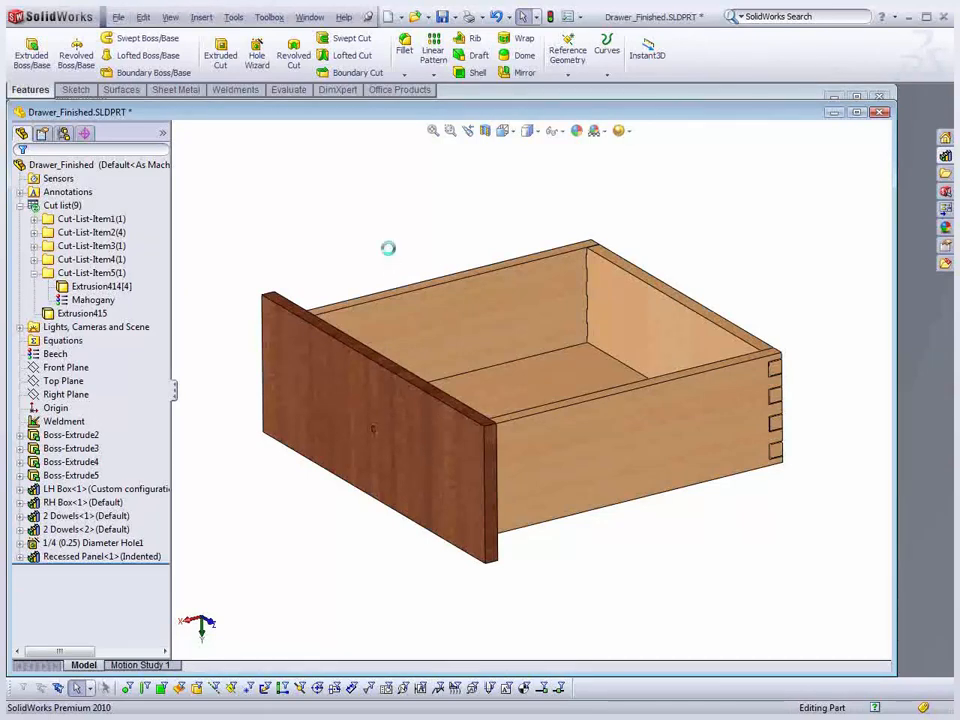